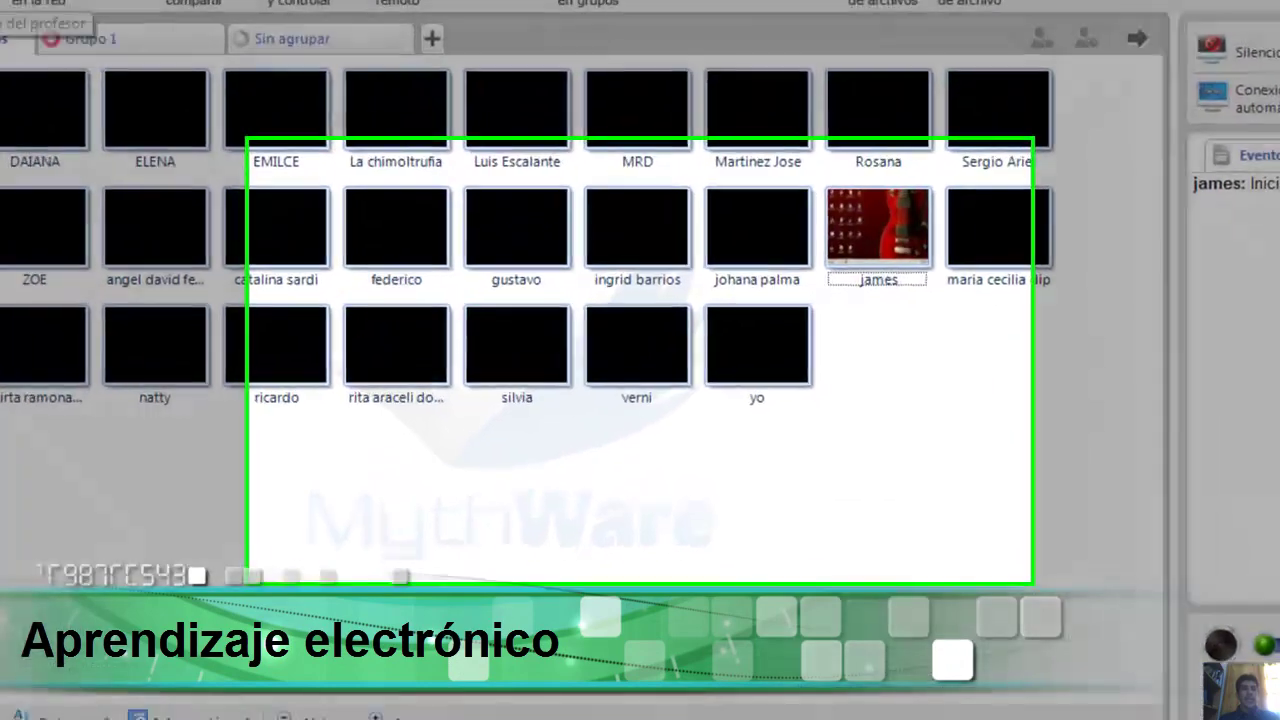
# Start a screen broadcast to the students and show them the objectives and contents in the "Aprender con V" Word document.
pyautogui.click(42, 62)
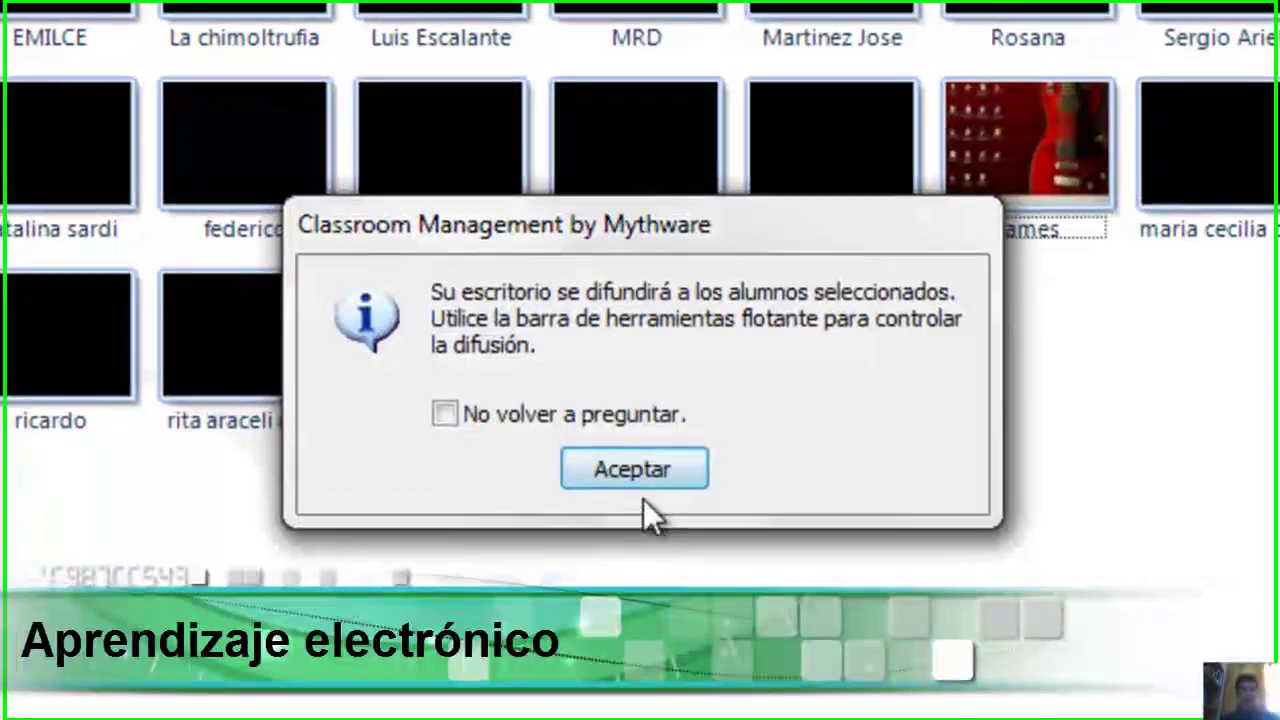
pyautogui.click(633, 471)
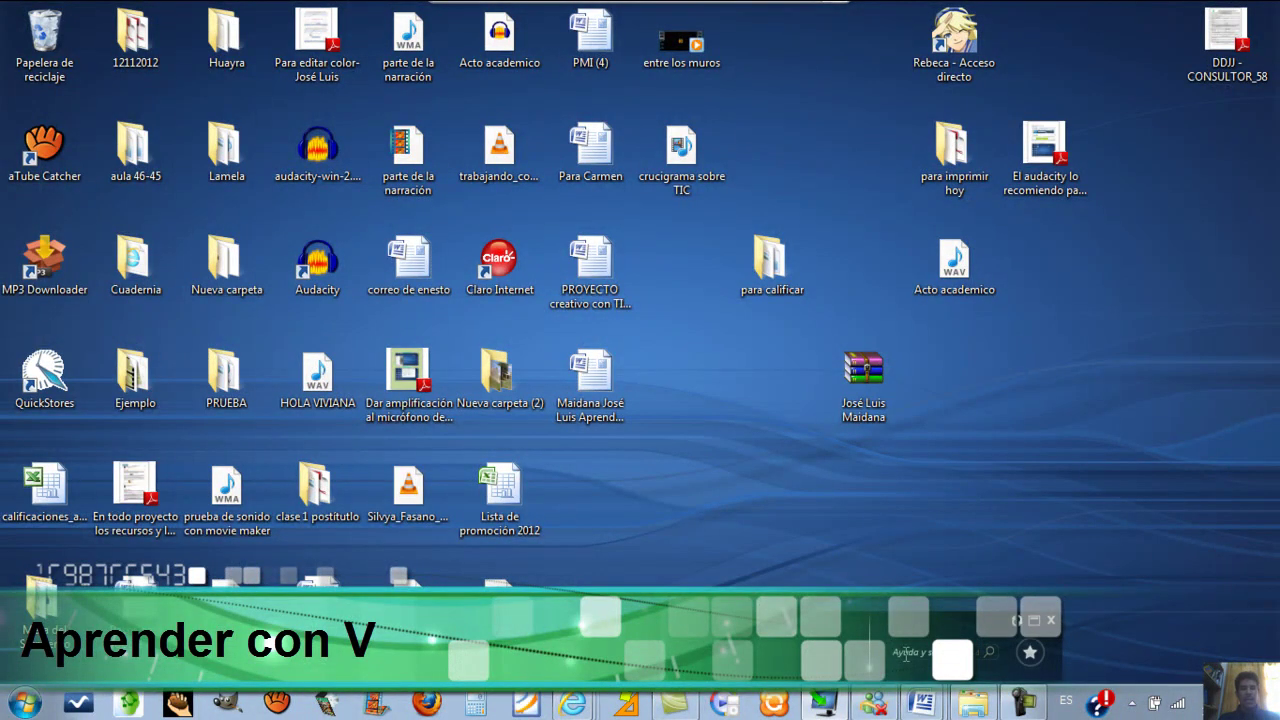
pyautogui.click(926, 706)
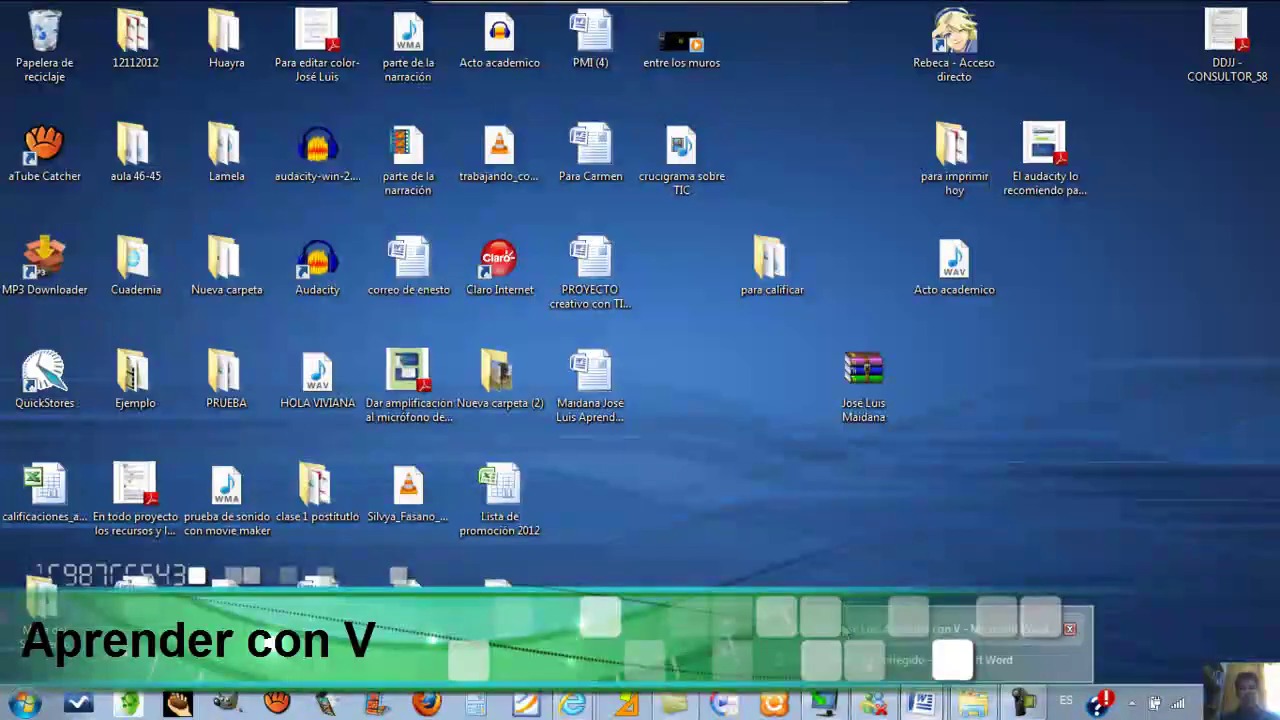
pyautogui.click(845, 630)
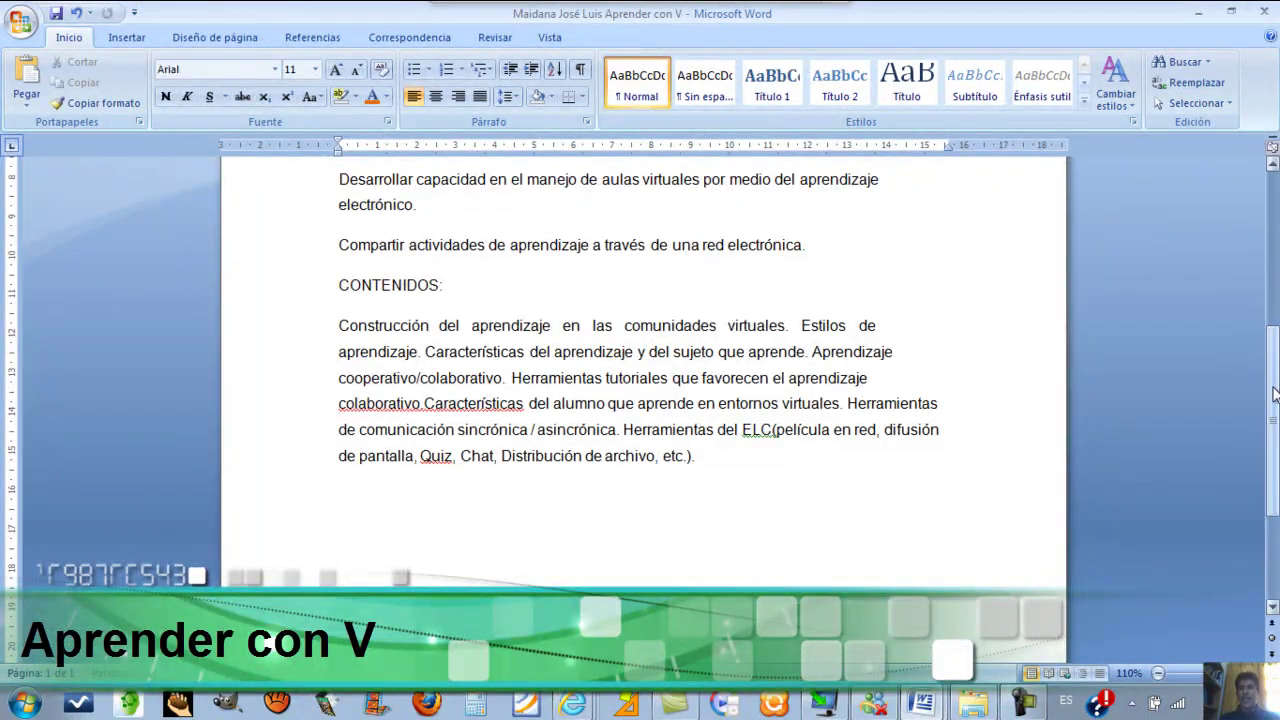
pyautogui.moveTo(1273, 393); pyautogui.dragTo(1258, 310)
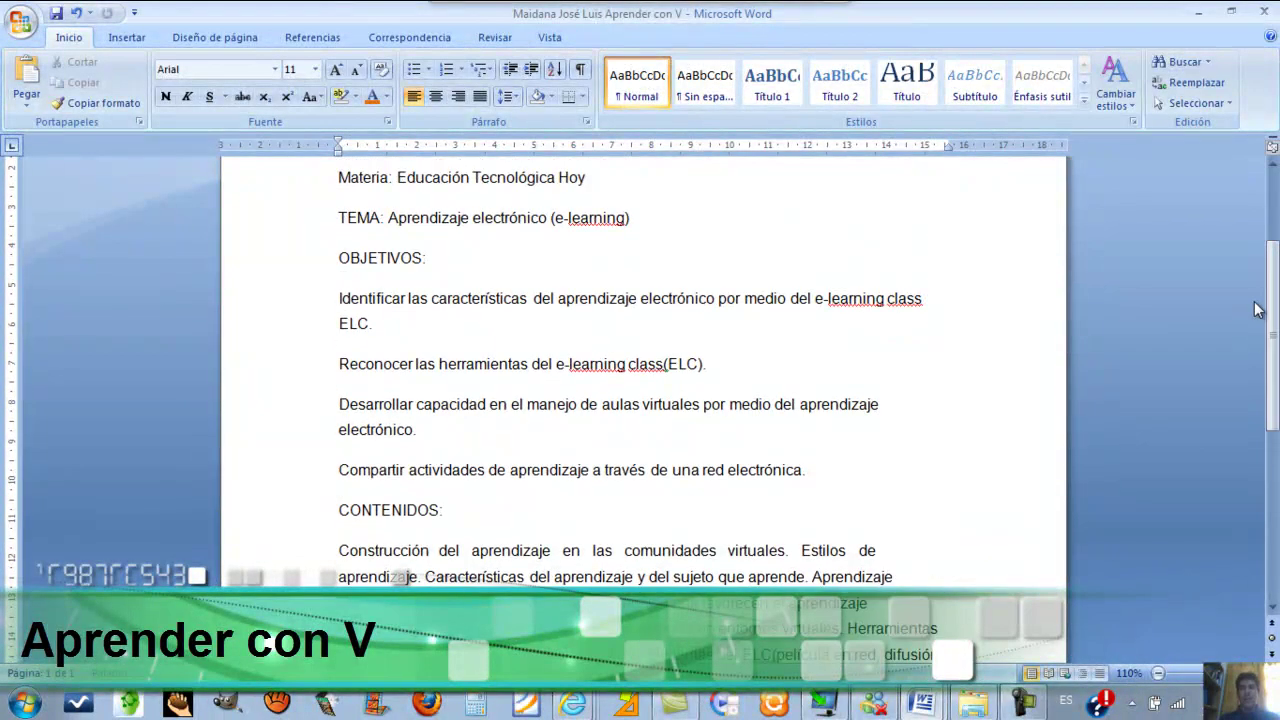
pyautogui.click(1200, 13)
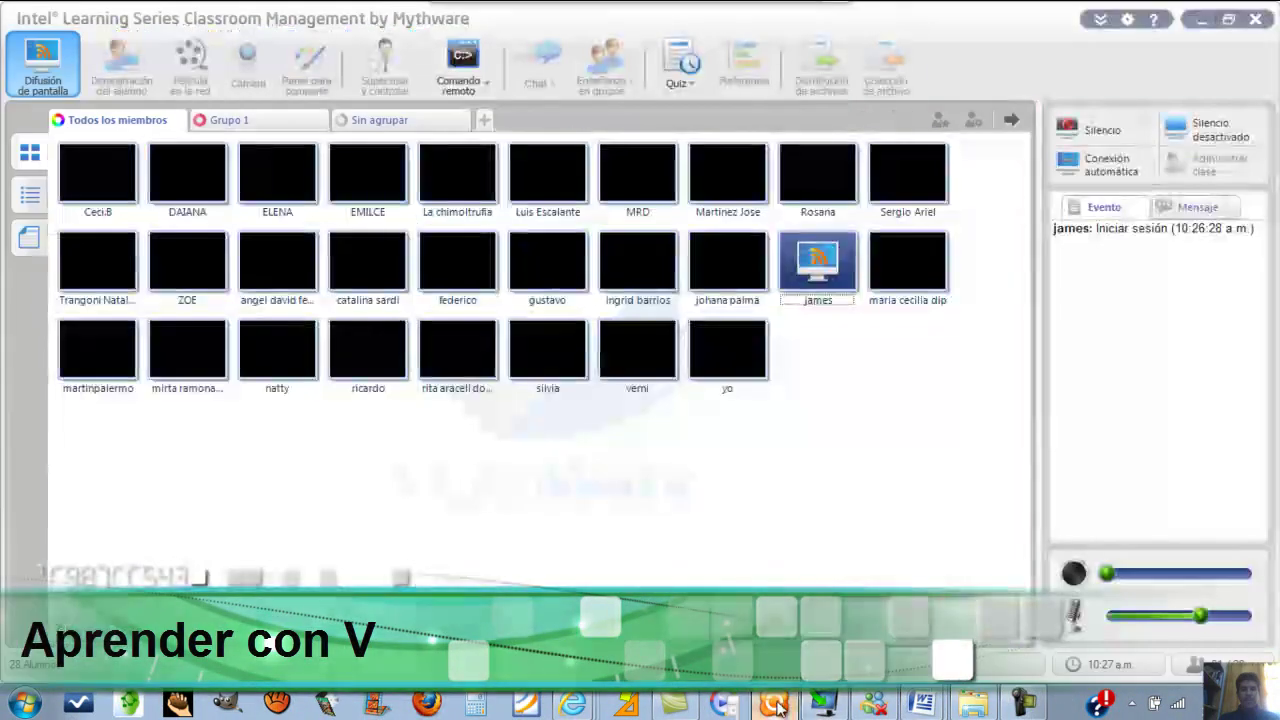
# Switch back to Classroom Management and stop the connected student's reception of the screen broadcast.
pyautogui.click(775, 702)
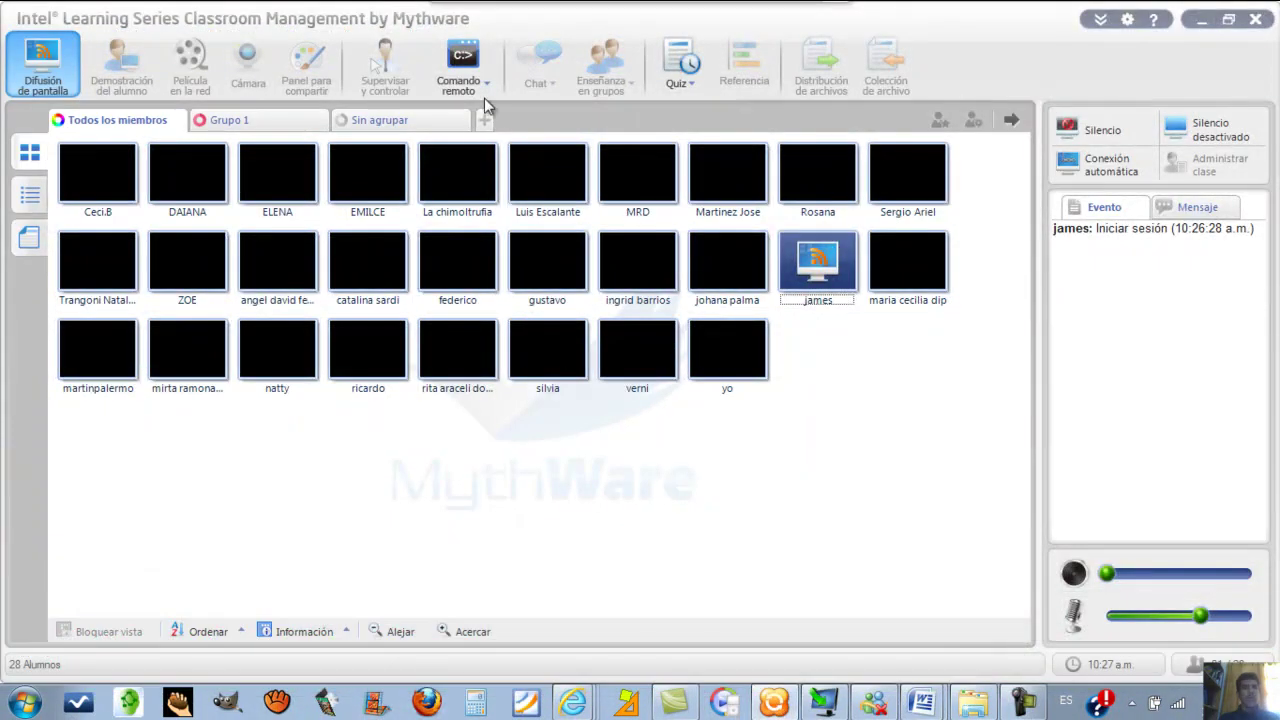
pyautogui.click(490, 88)
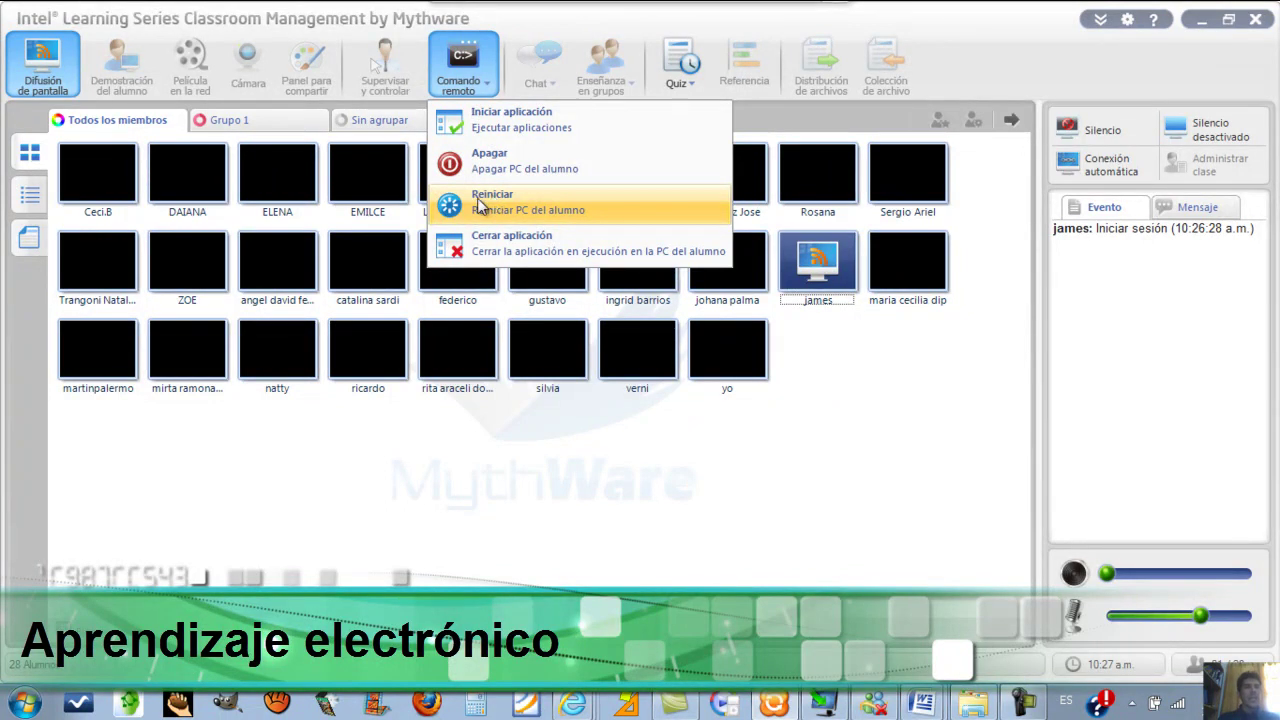
pyautogui.click(818, 274)
pyautogui.rightClick(819, 274)
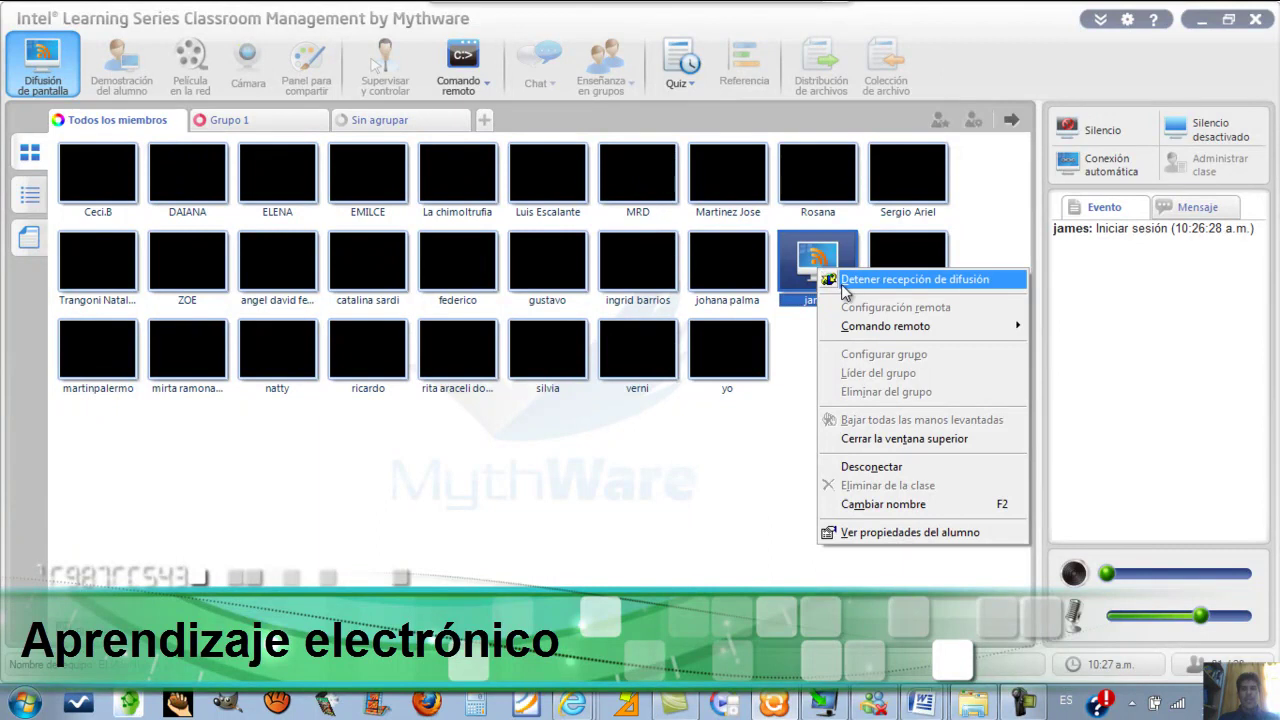
pyautogui.click(851, 287)
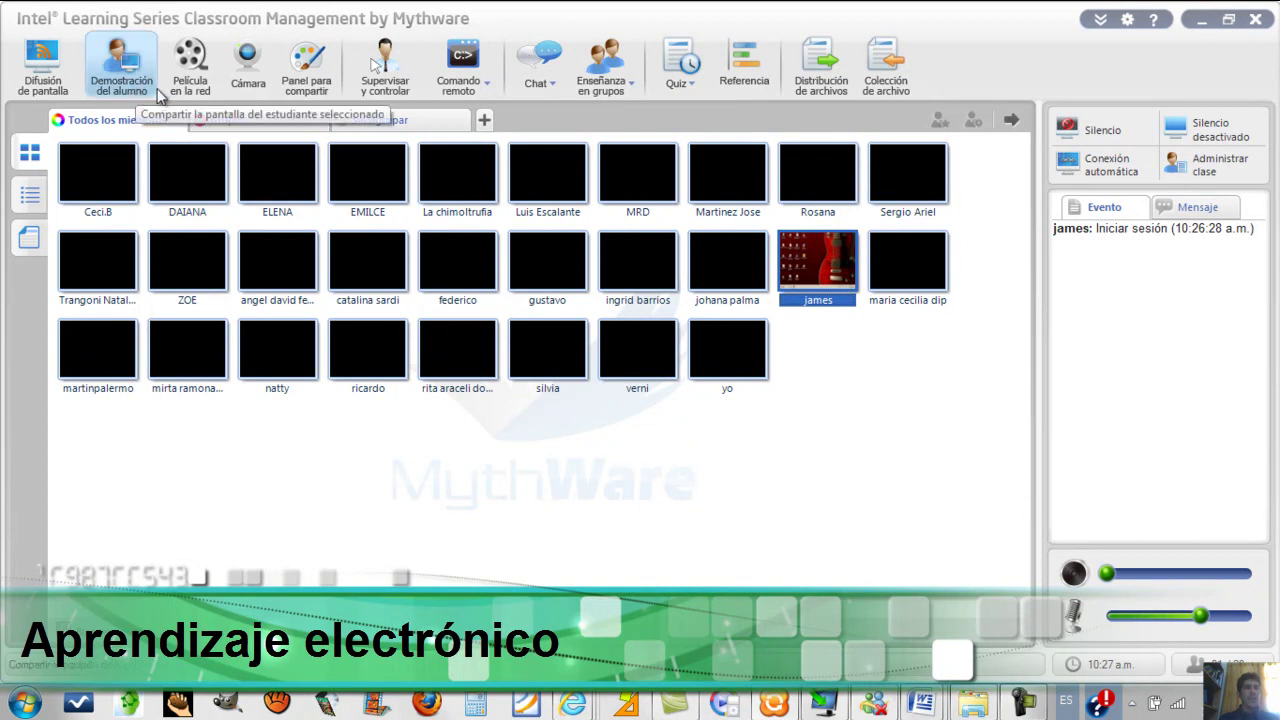
# Play Abriendo Quiz.mp4 from the desktop's Ejemplo\Abriendo Quiz folder as a network movie for the class, and close the player.
pyautogui.click(186, 80)
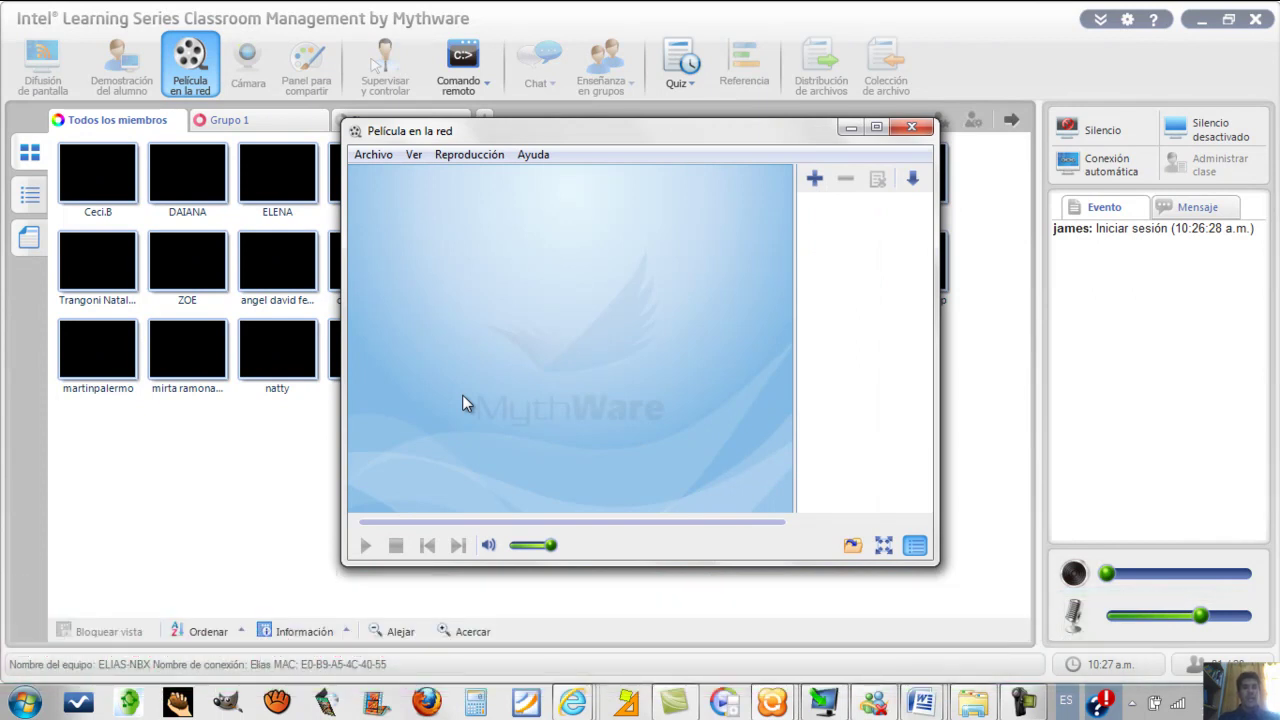
pyautogui.click(373, 155)
pyautogui.click(388, 177)
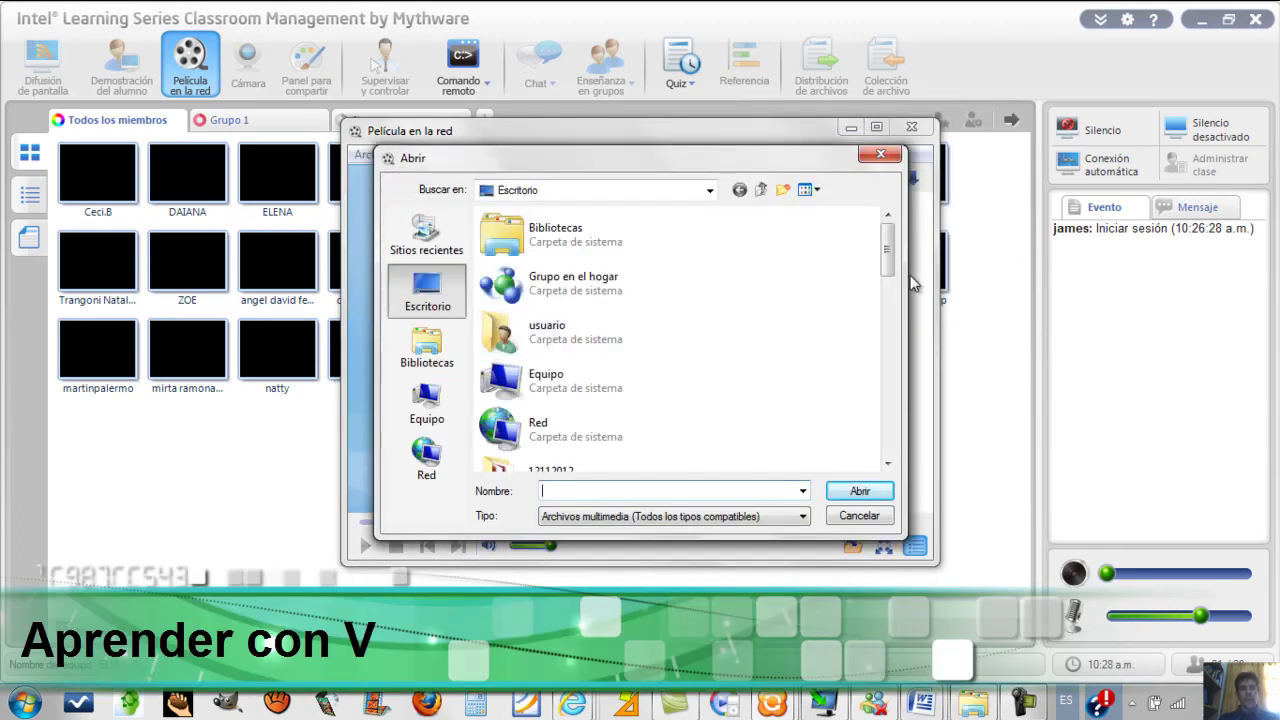
pyautogui.moveTo(893, 272); pyautogui.dragTo(891, 337)
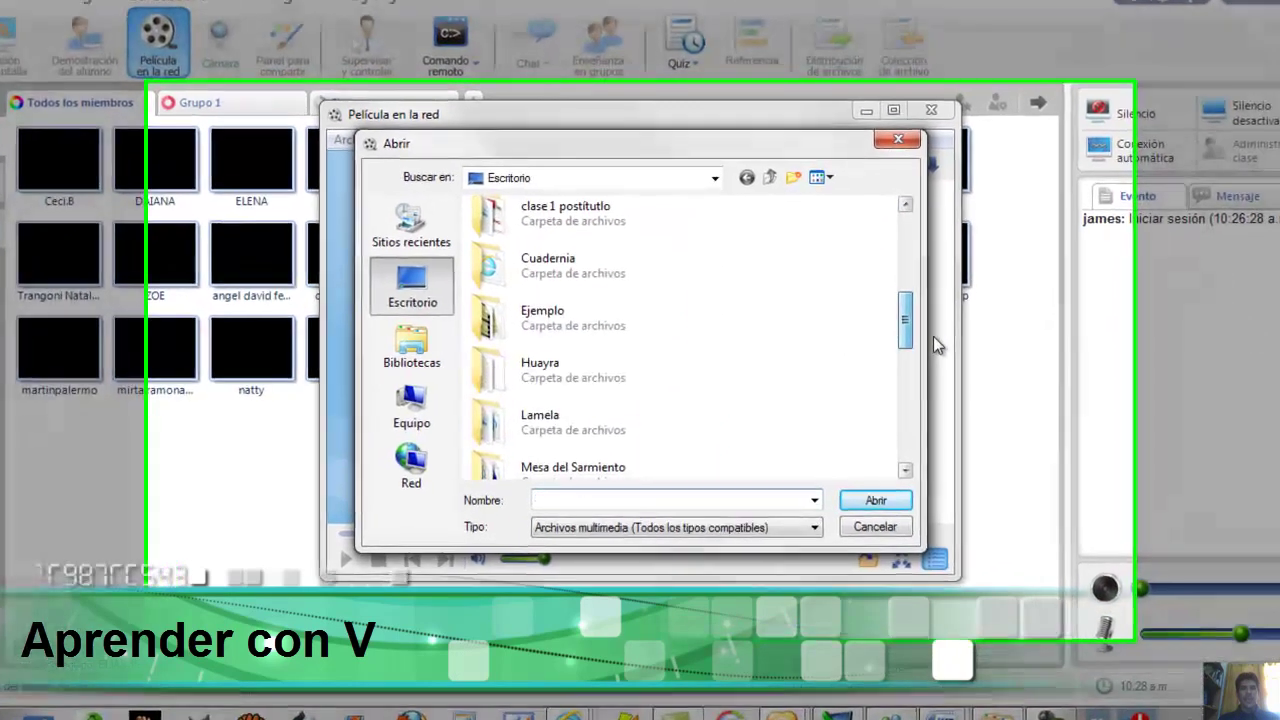
pyautogui.doubleClick(555, 320)
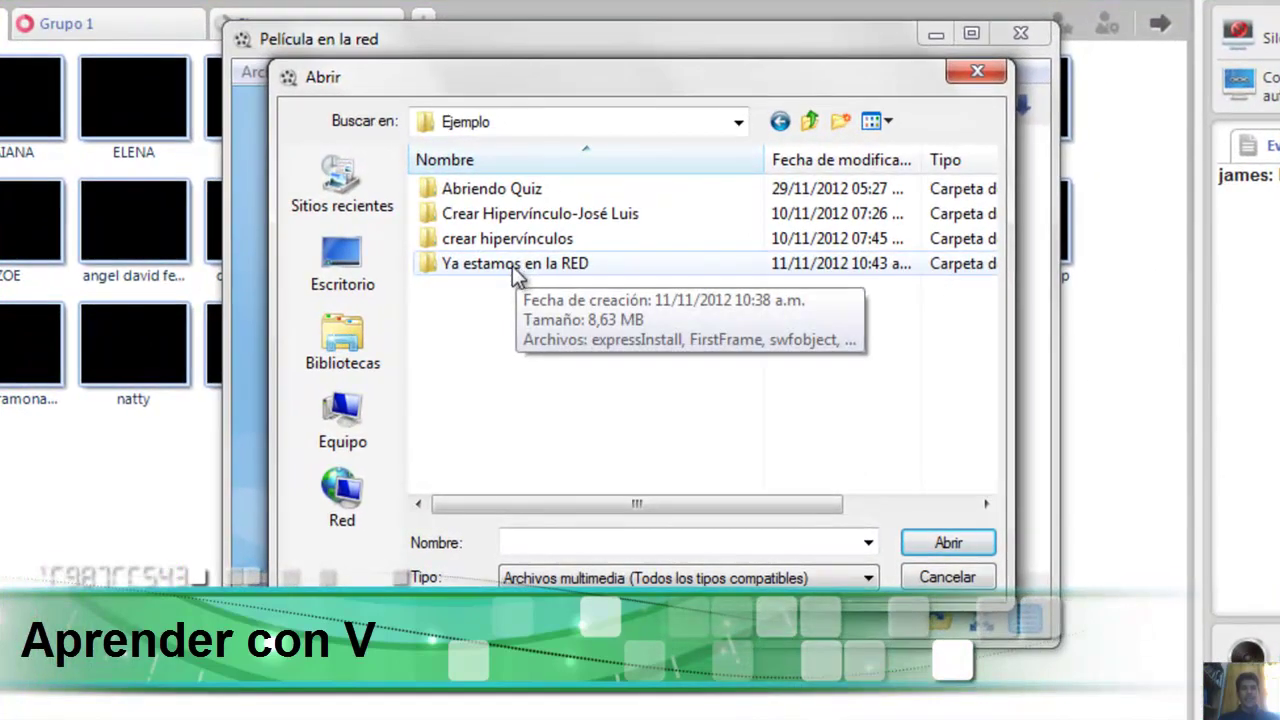
pyautogui.doubleClick(500, 190)
pyautogui.doubleClick(503, 205)
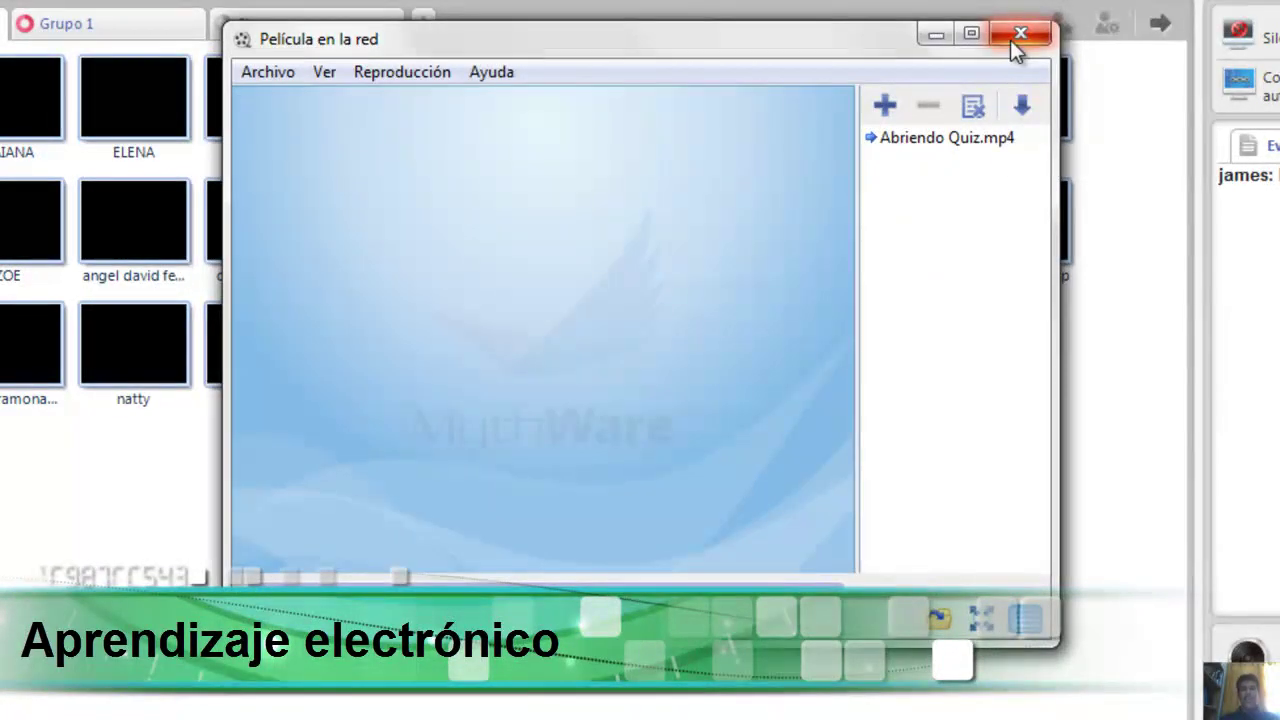
pyautogui.click(1018, 38)
# Start a voice broadcast to the connected student and stop it again.
pyautogui.rightClick(897, 230)
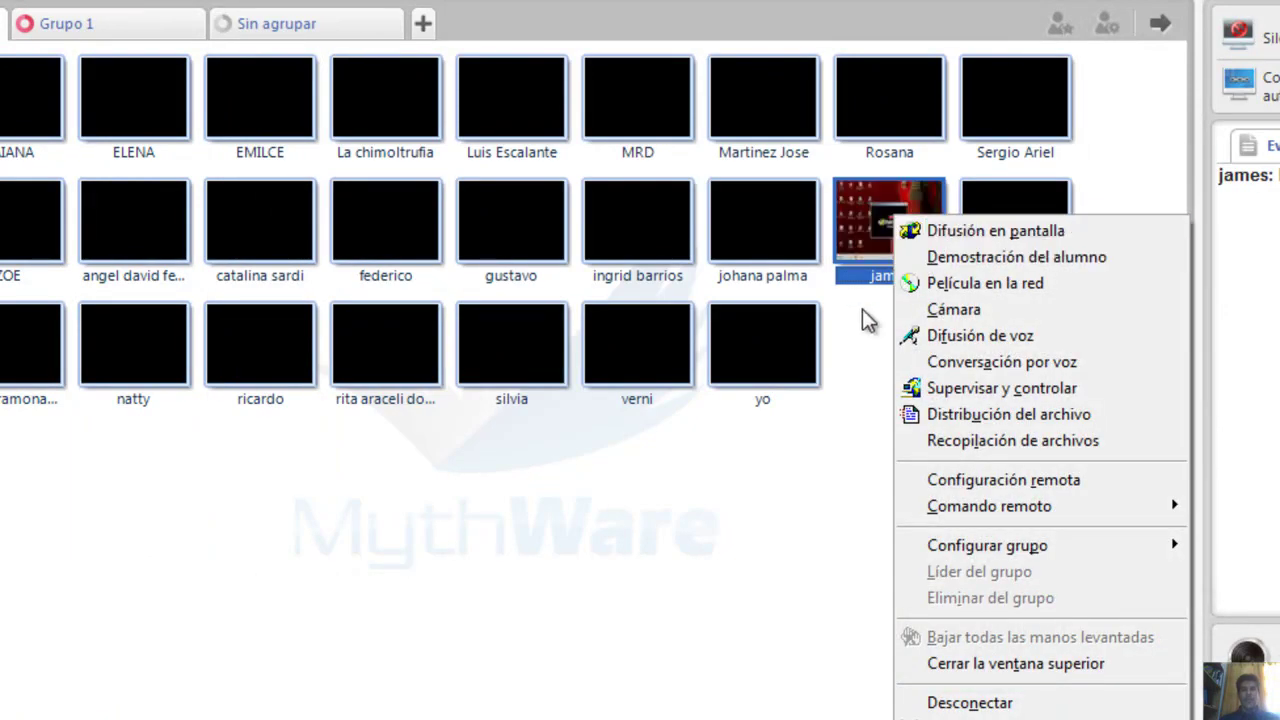
pyautogui.rightClick(897, 200)
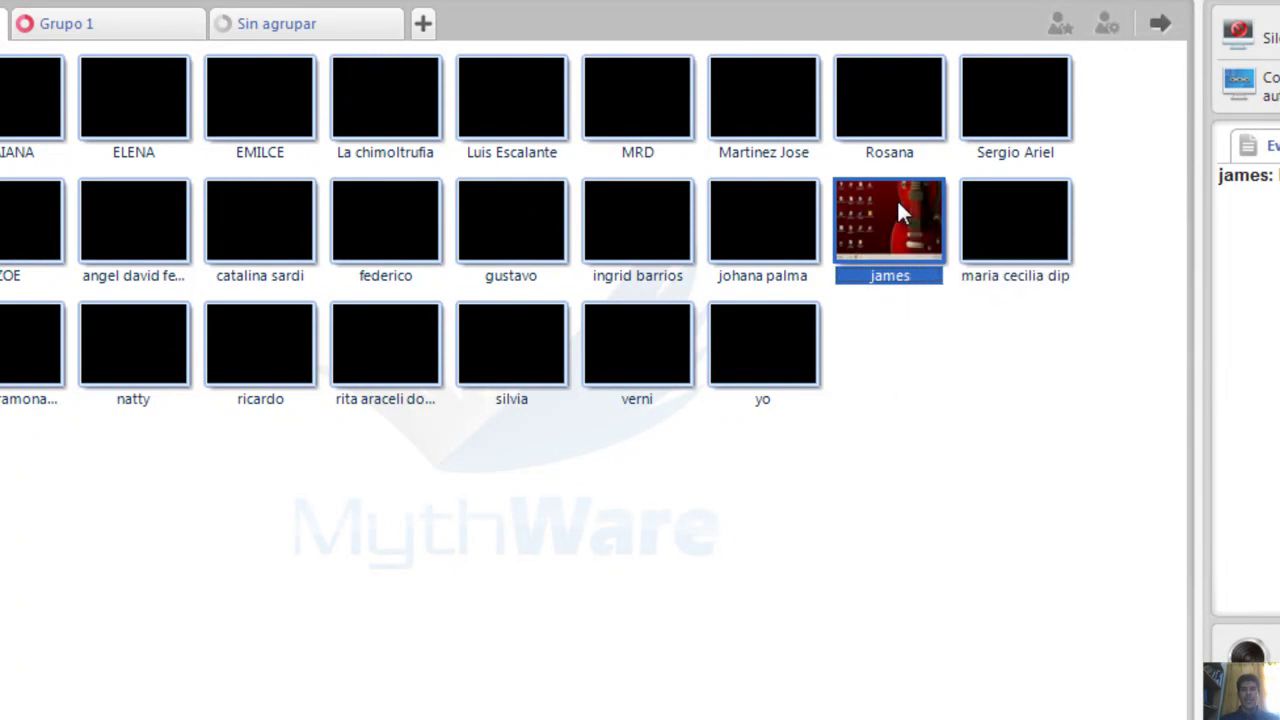
pyautogui.rightClick(898, 204)
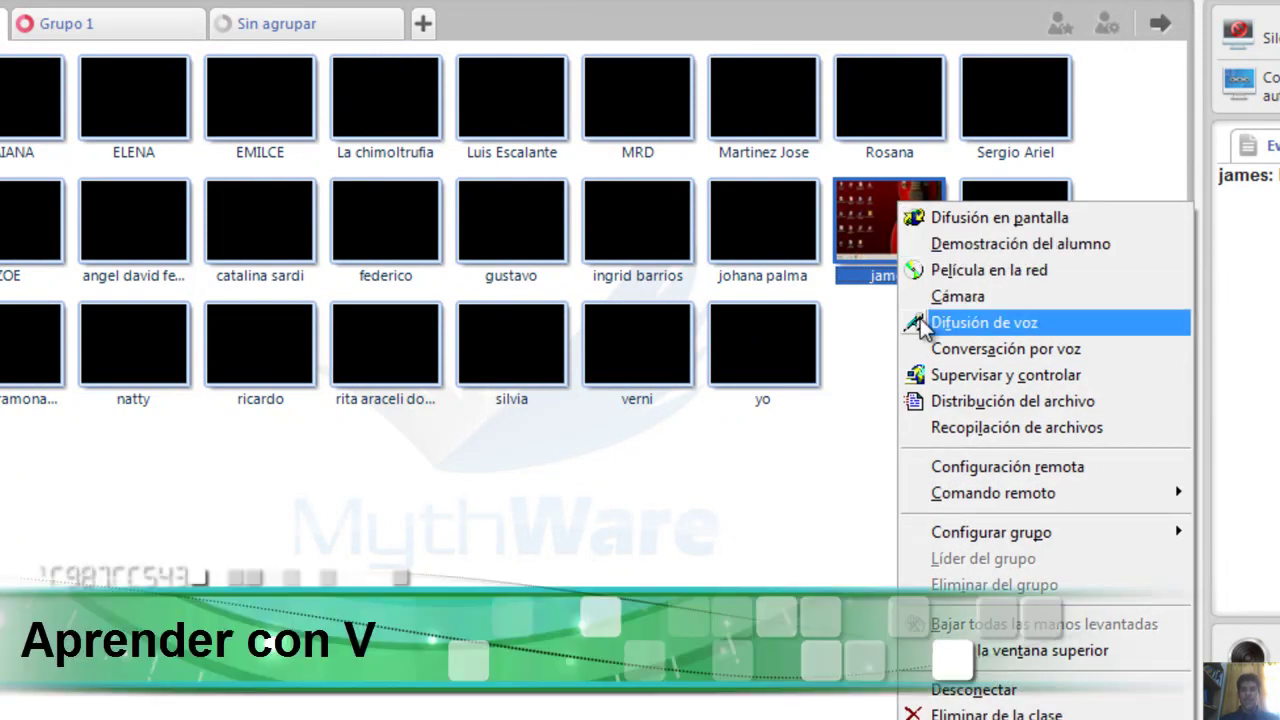
pyautogui.click(920, 322)
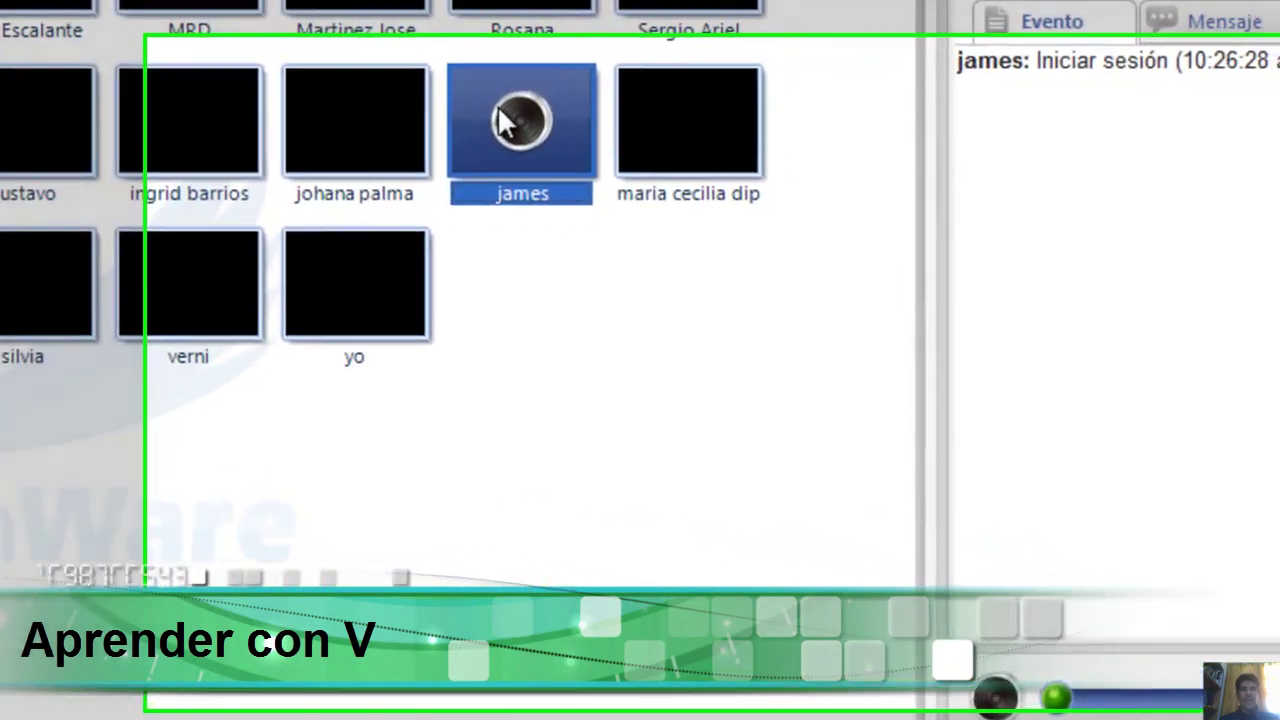
pyautogui.rightClick(733, 180)
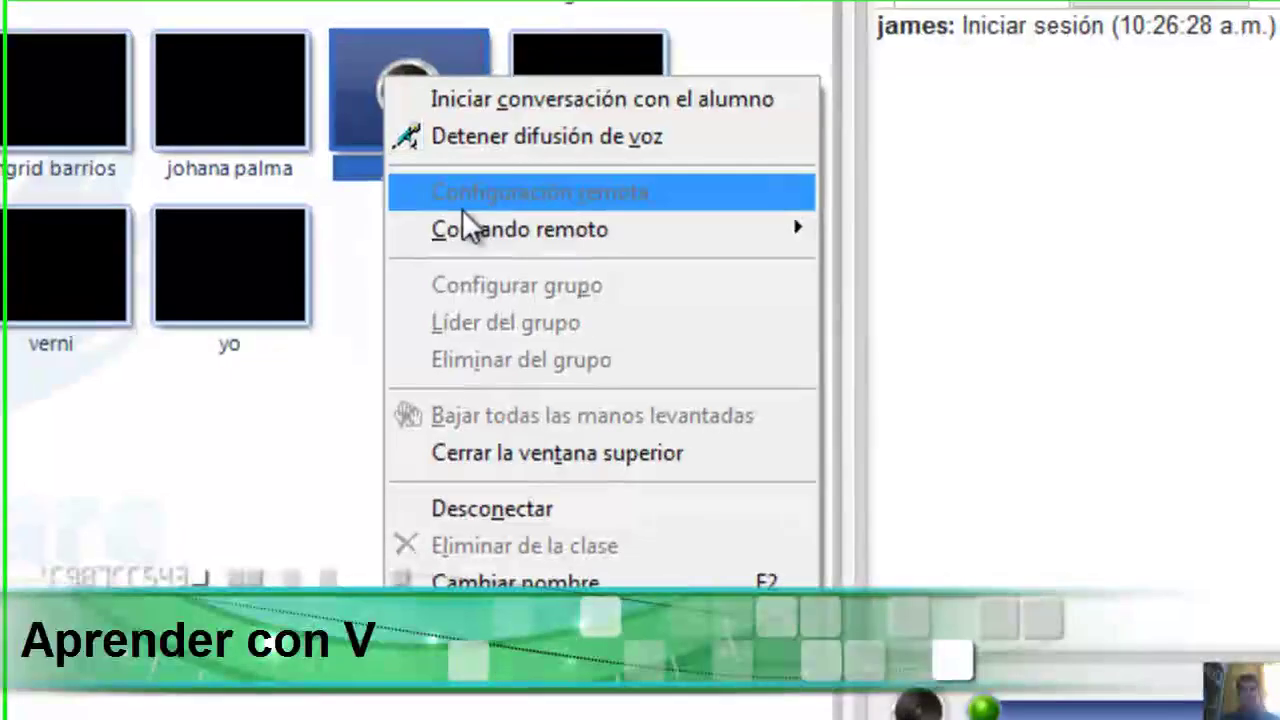
pyautogui.click(487, 137)
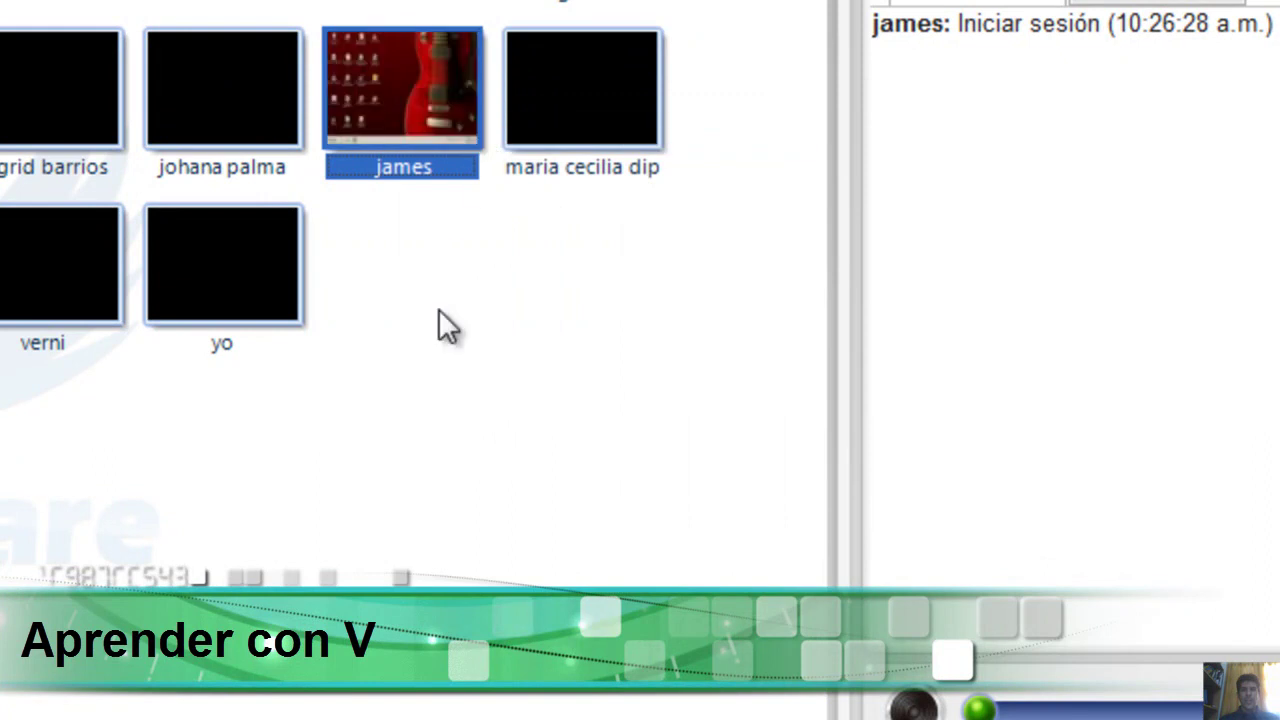
# Open file distribution for the connected student and queue the "Proyecto de Mejora" Word document from the desktop's PRUEBA folder.
pyautogui.rightClick(369, 106)
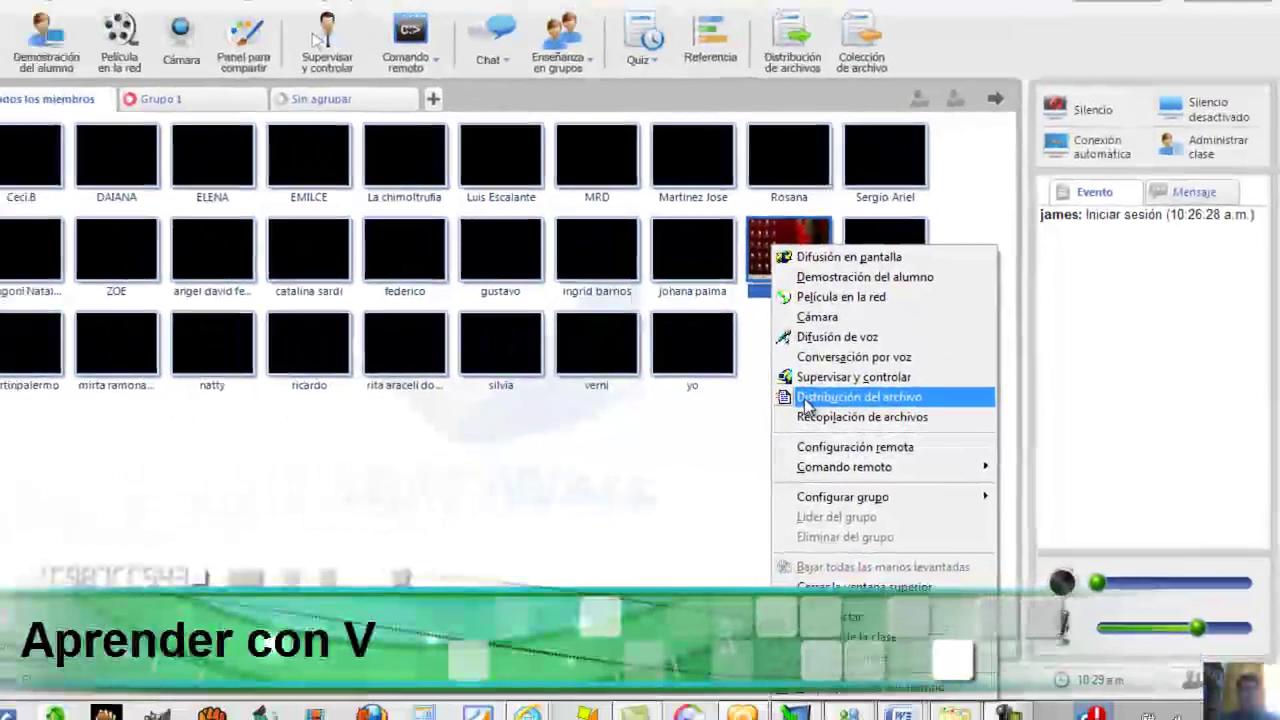
pyautogui.click(582, 378)
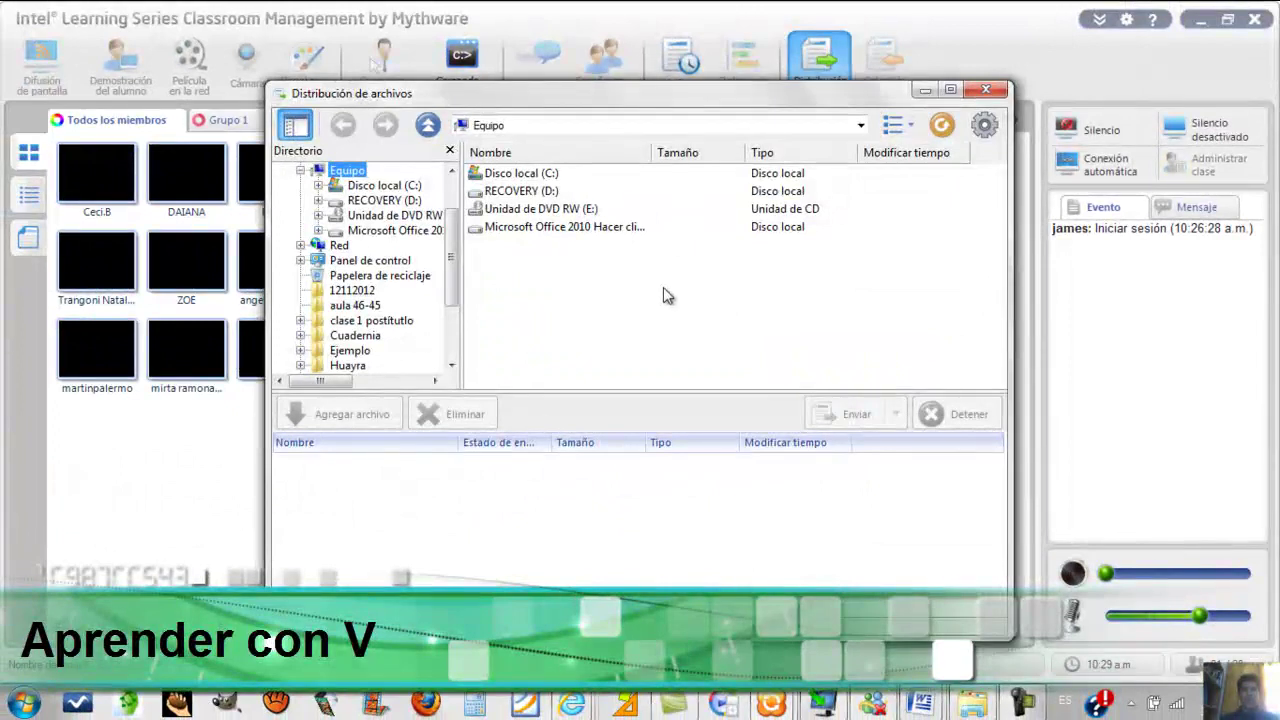
pyautogui.moveTo(455, 298); pyautogui.dragTo(452, 355)
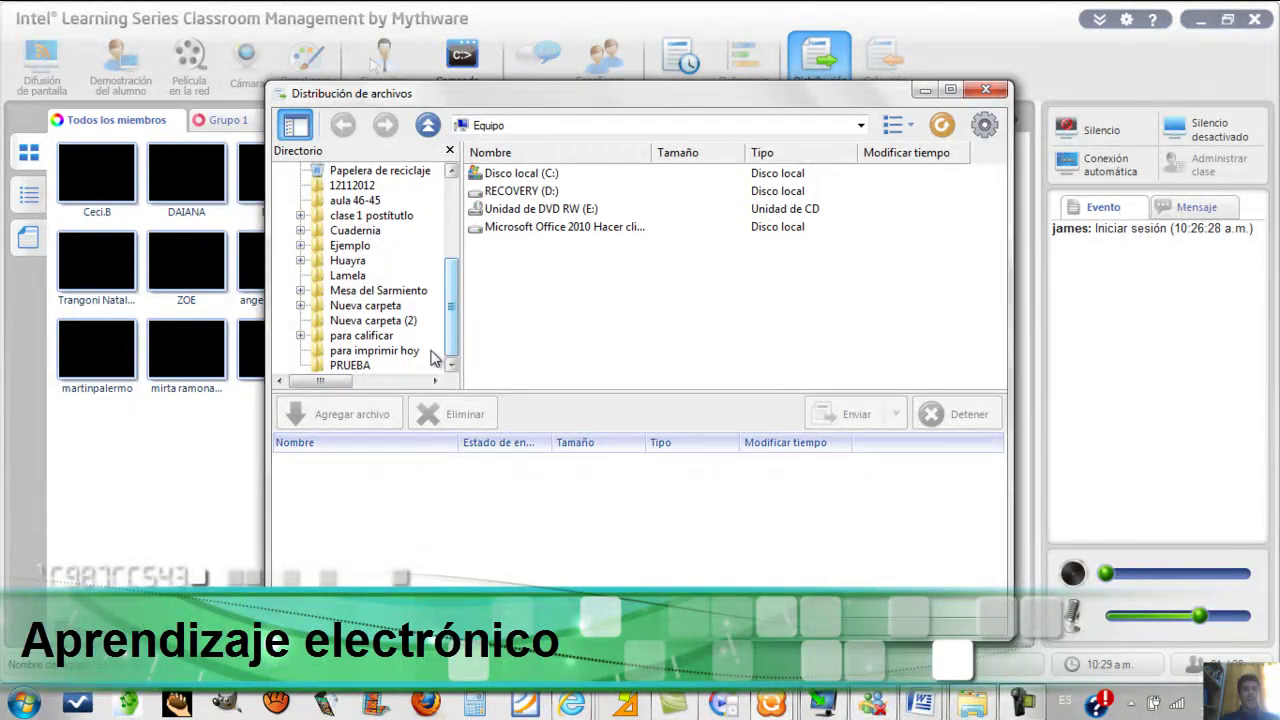
pyautogui.click(362, 367)
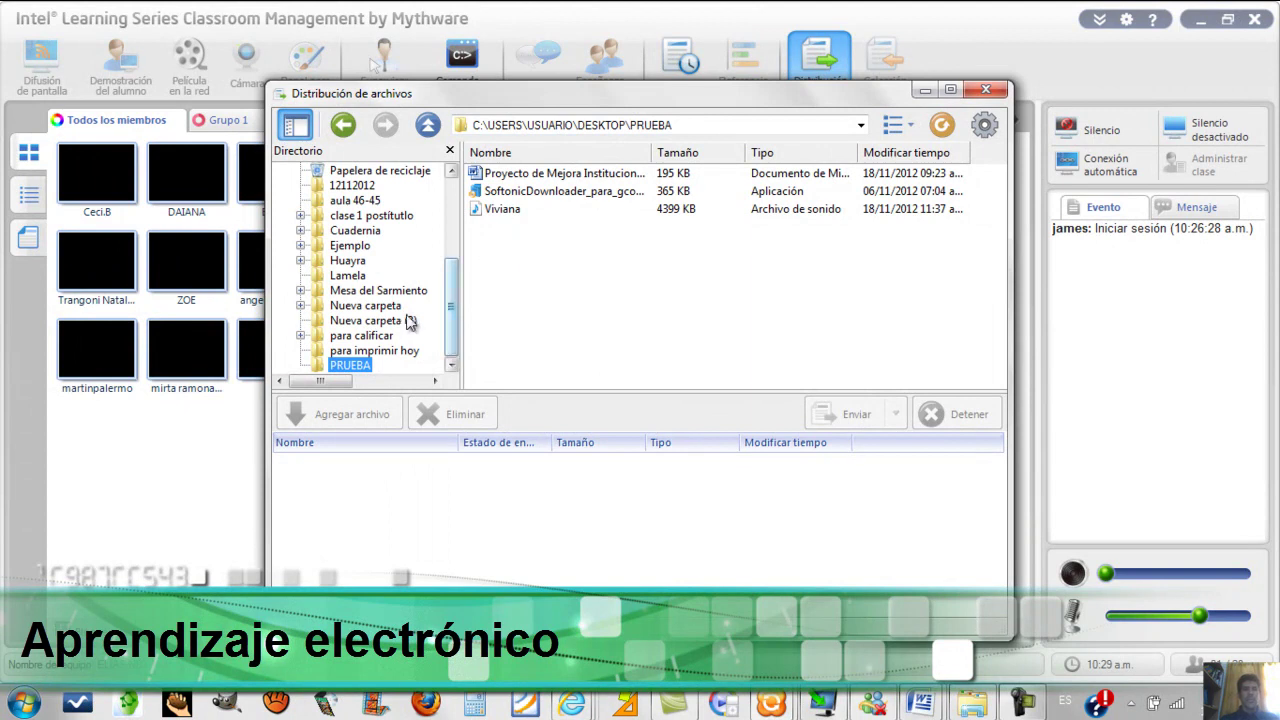
pyautogui.click(525, 176)
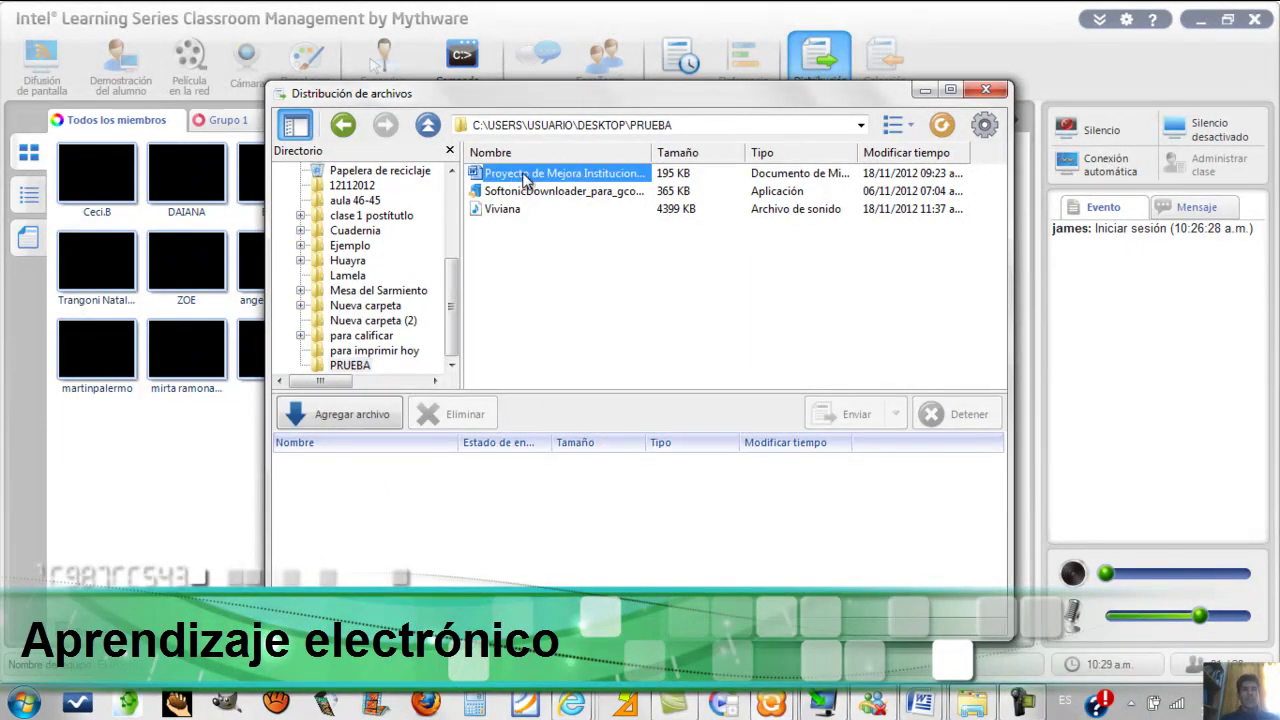
pyautogui.doubleClick(588, 176)
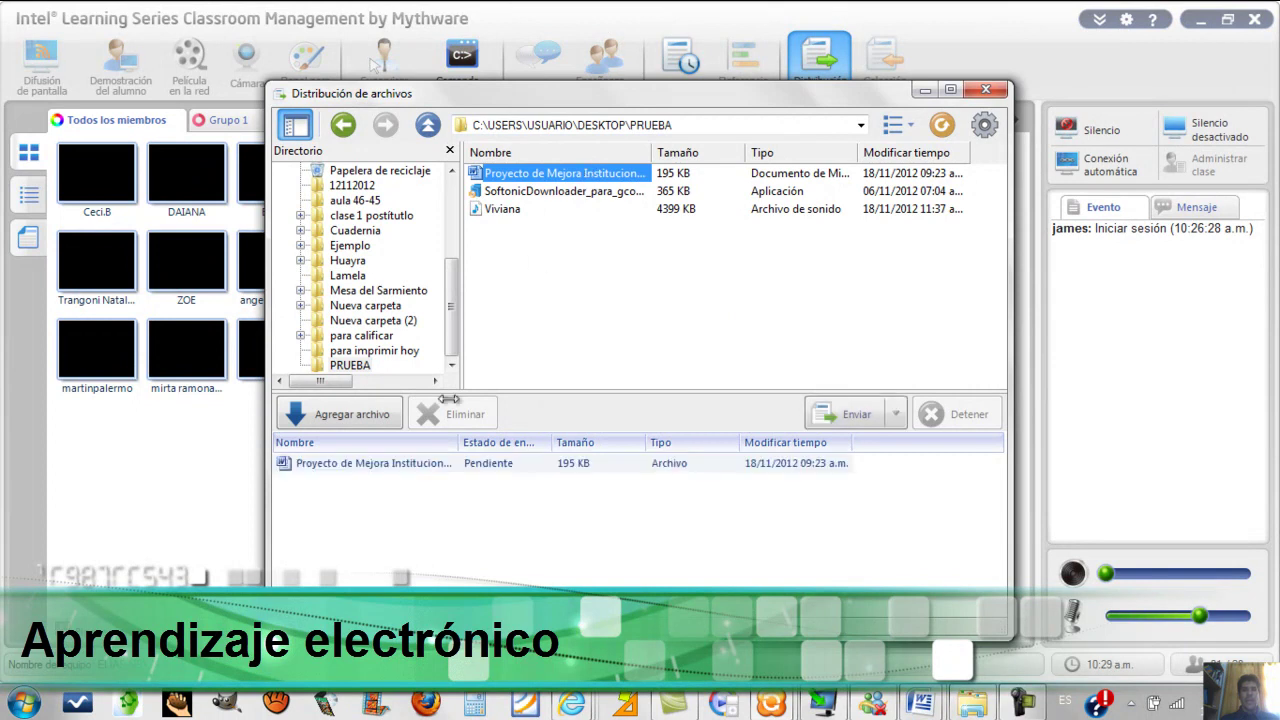
# Send the queued document to the student's remote folder c:\Users\Alumno\Desktop\Archivo.
pyautogui.click(368, 465)
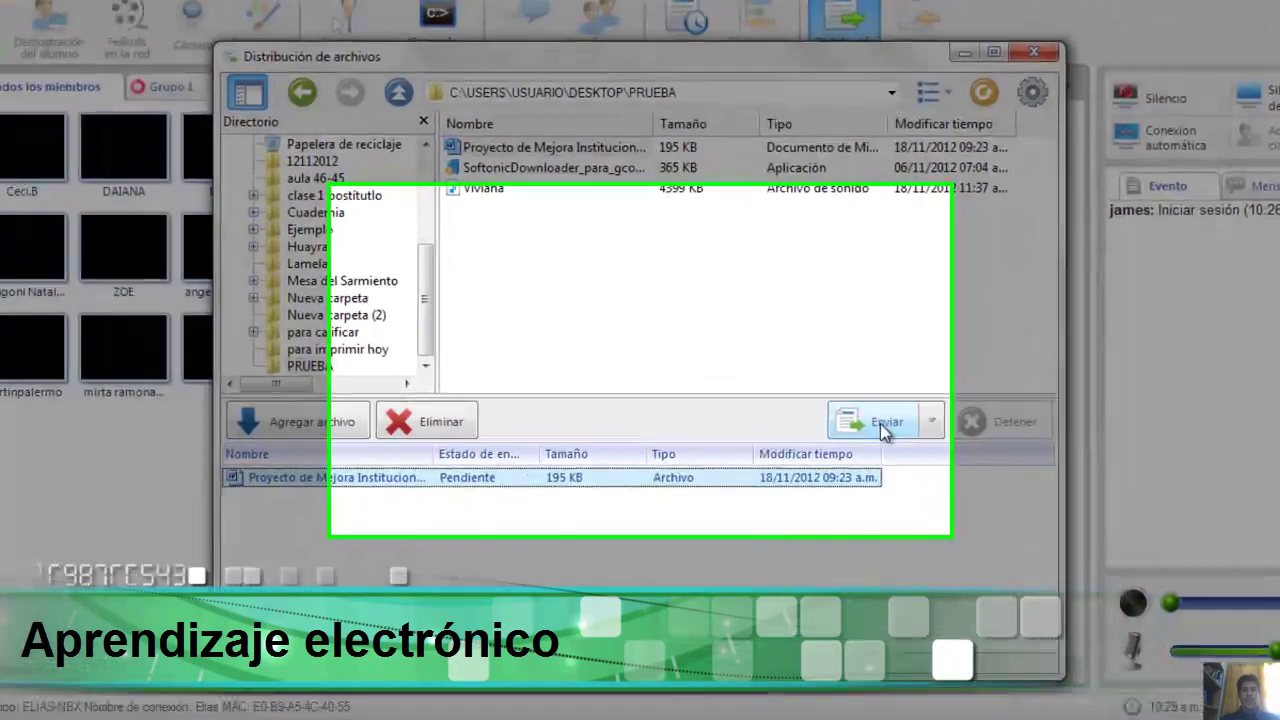
pyautogui.click(856, 414)
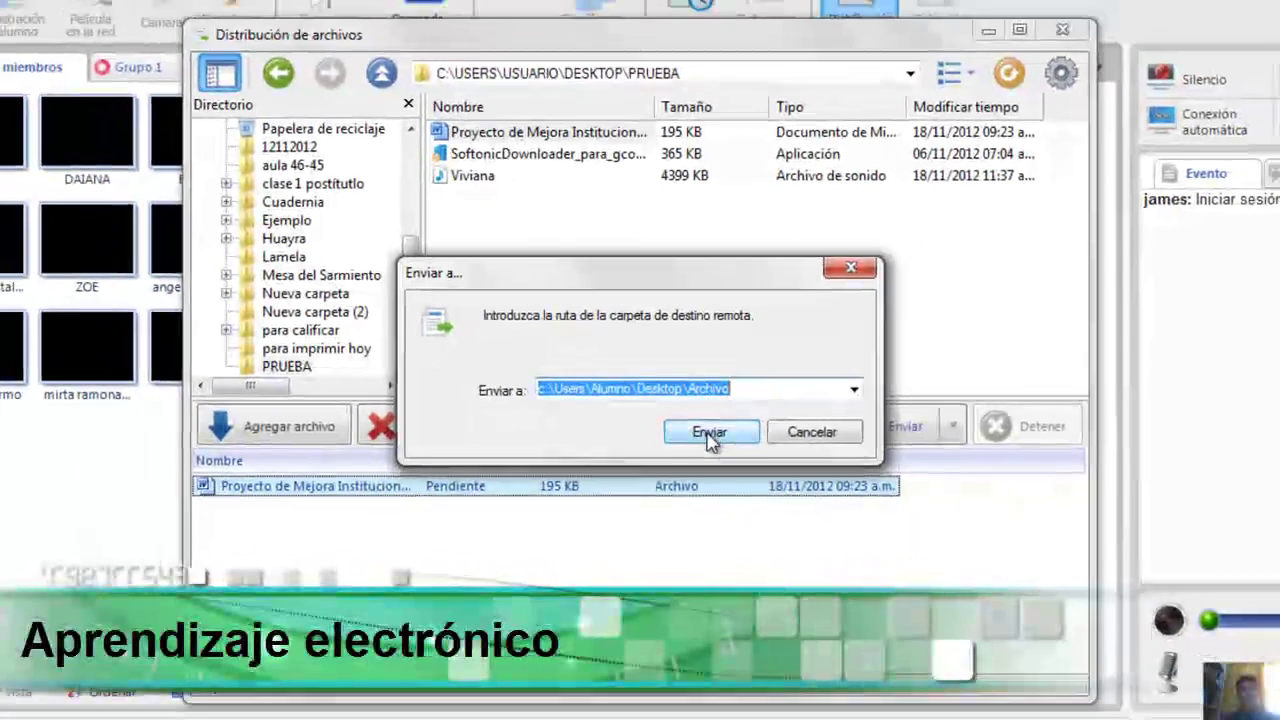
pyautogui.click(707, 434)
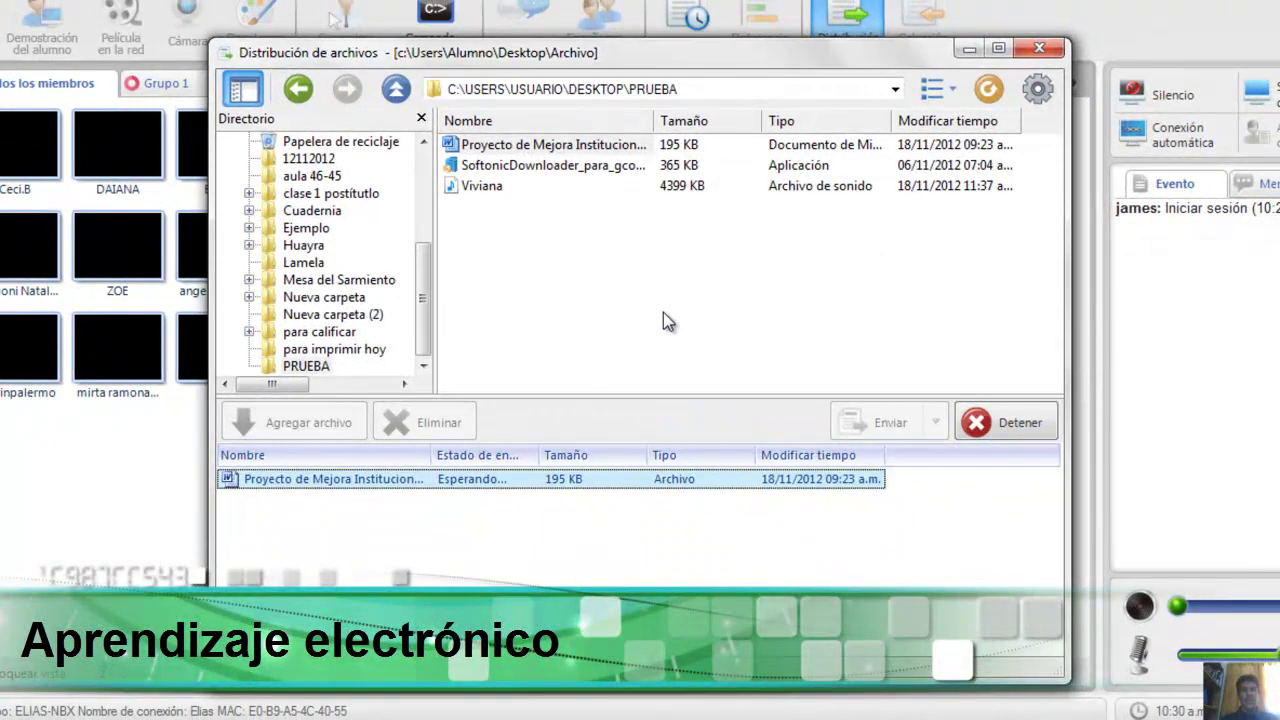